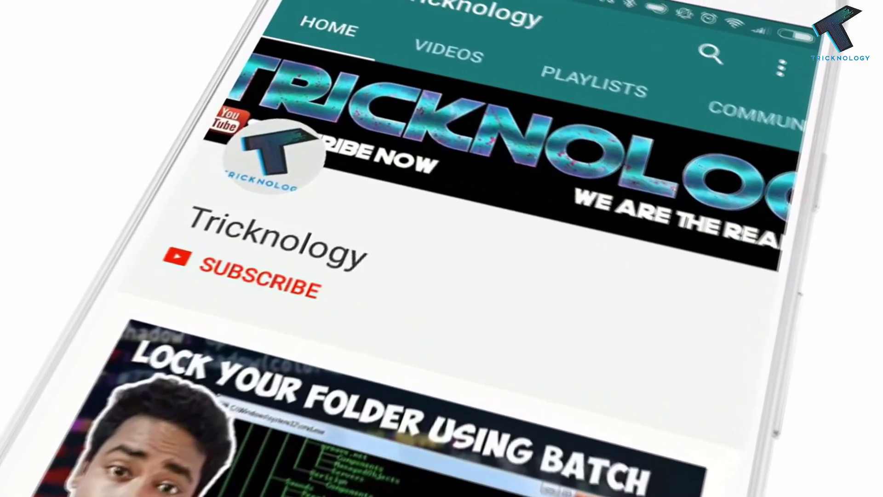
Subscribe to the Tricknology YouTube channel and set its bell to all notifications.
{"action": "left_click", "coordinate": [227, 276]}
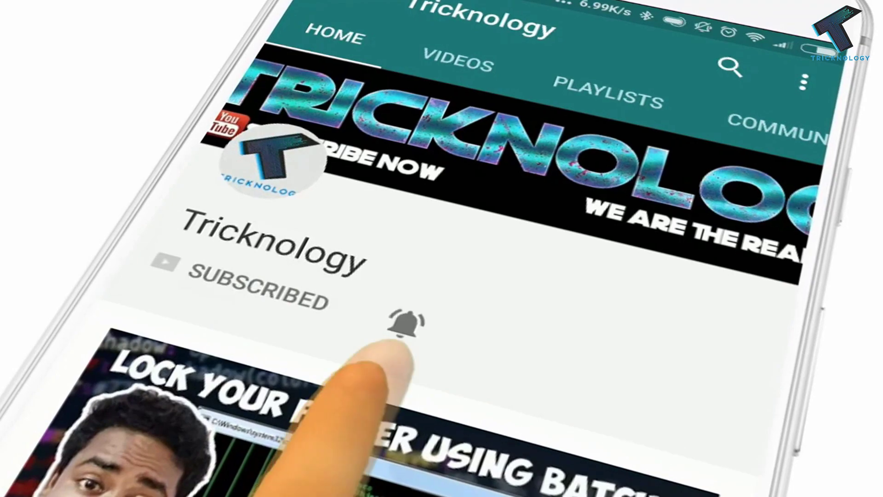
{"action": "left_click", "coordinate": [403, 324]}
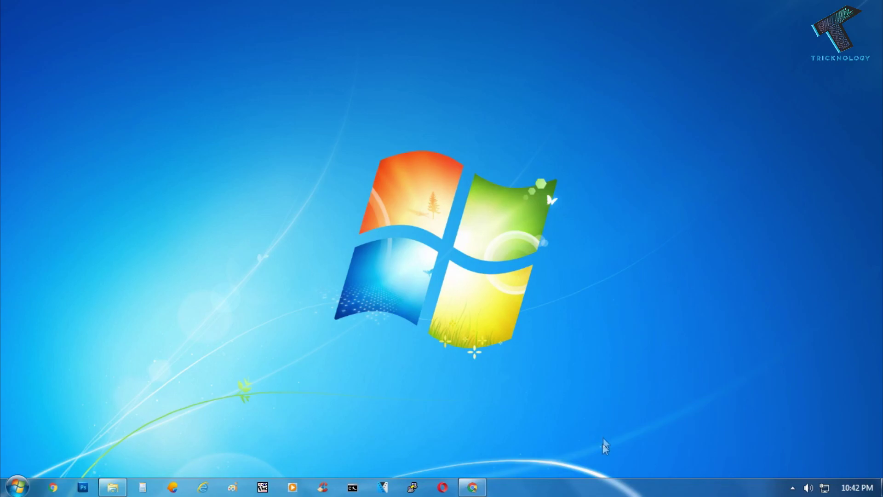
Start Task Manager from the taskbar and end the BitTorrent.exe process.
{"action": "right_click", "coordinate": [587, 488]}
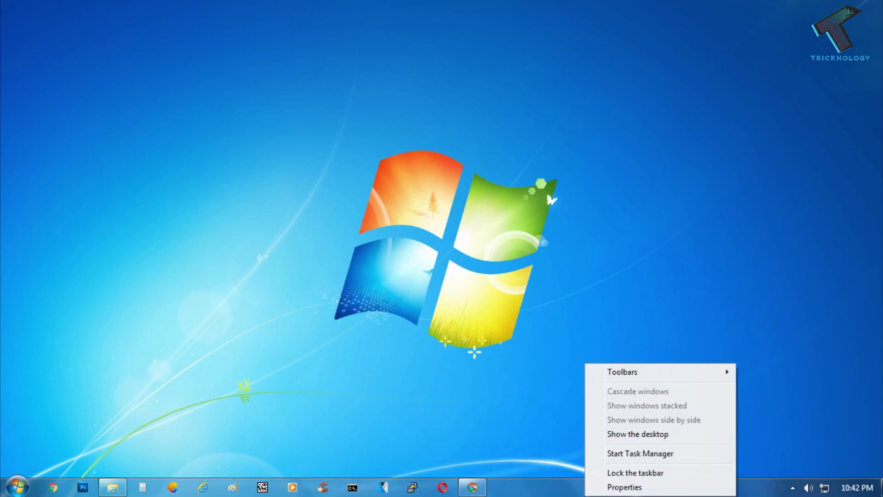
{"action": "left_click", "coordinate": [626, 452]}
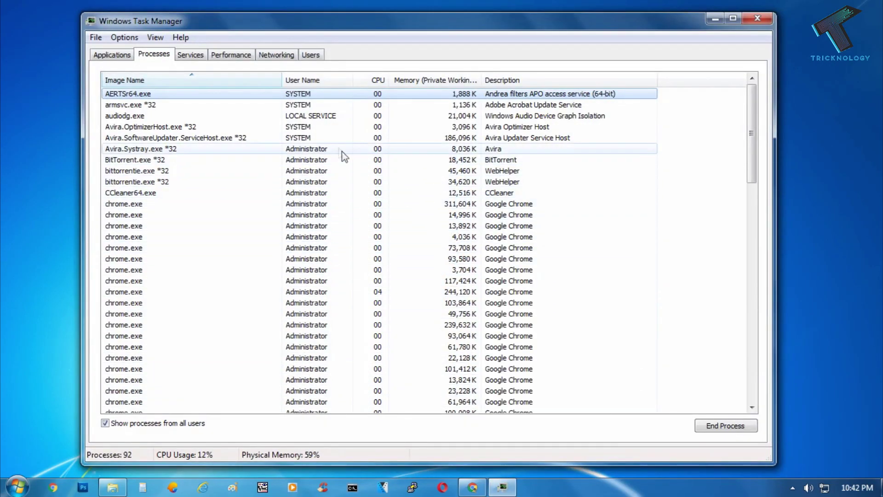
{"action": "left_click", "coordinate": [323, 160]}
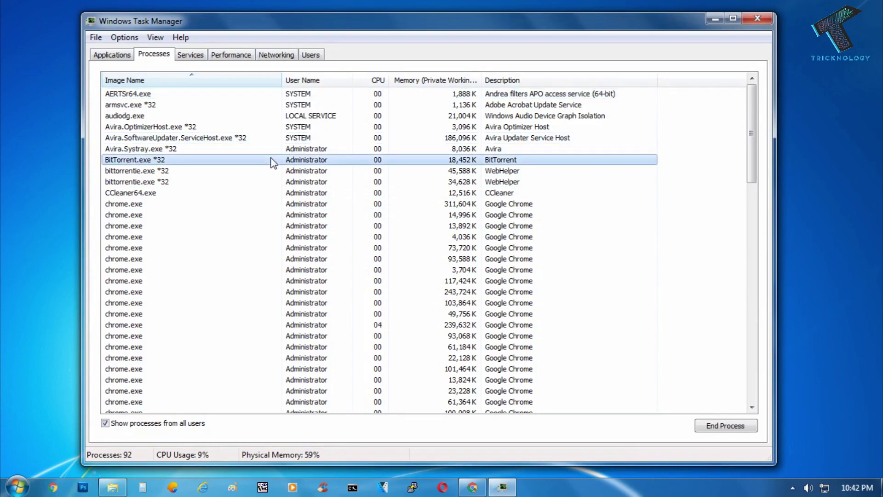
{"action": "left_click", "coordinate": [725, 425]}
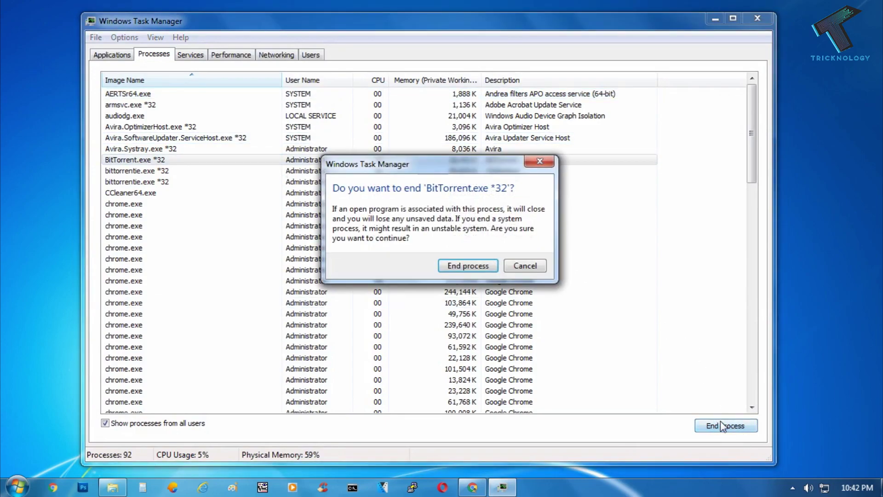
{"action": "left_click", "coordinate": [469, 267]}
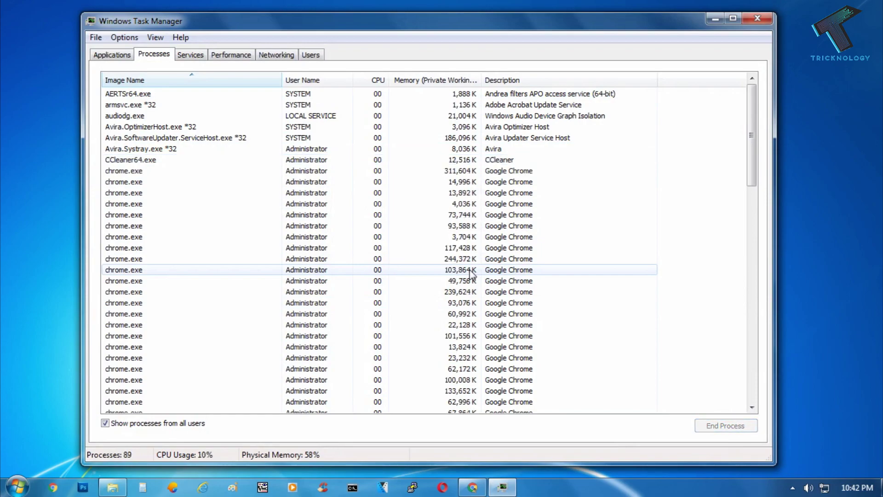
End the Avira.SoftwareUpdater.ServiceHost process in Task Manager.
{"action": "left_click", "coordinate": [473, 139]}
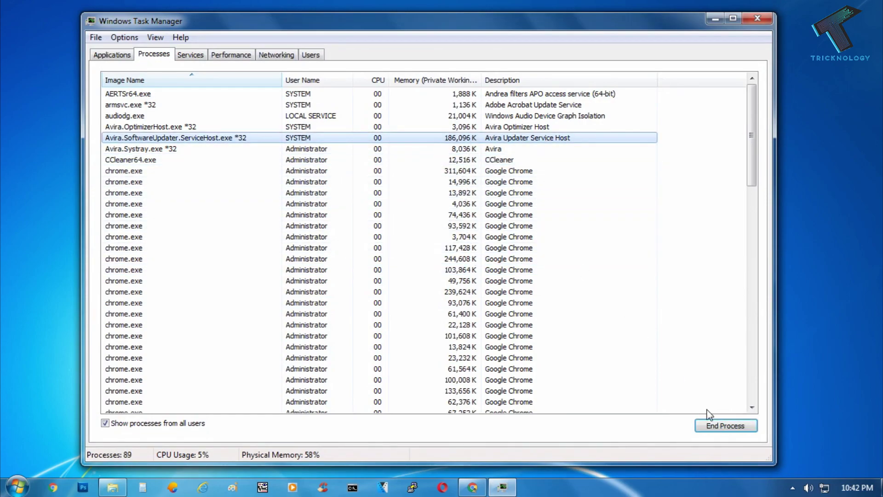
{"action": "left_click", "coordinate": [724, 425]}
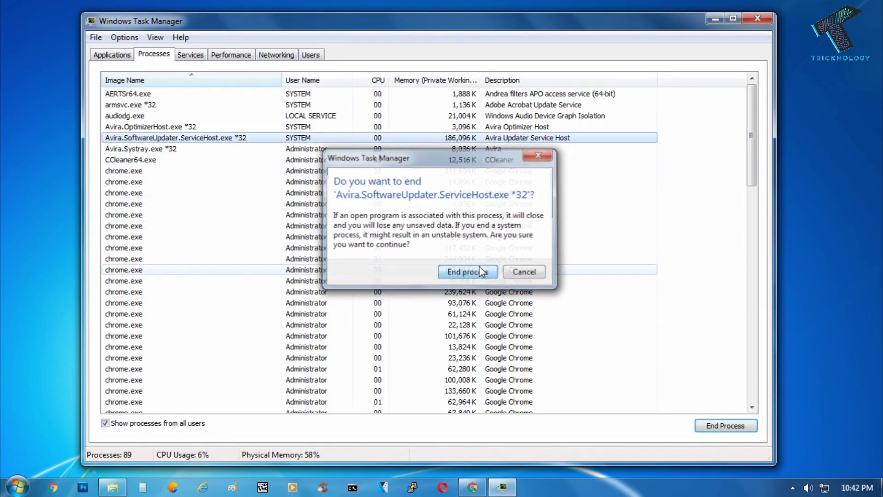
{"action": "left_click", "coordinate": [476, 271]}
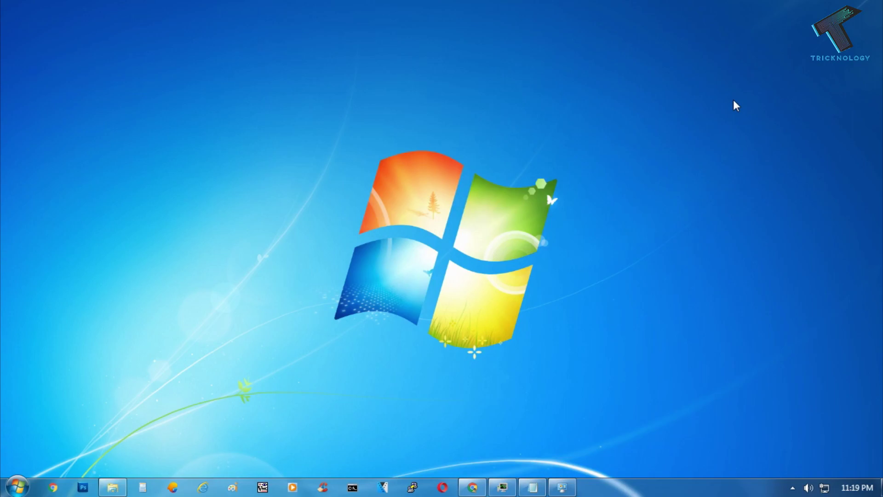
Restore the Computer window and open its Properties to show Windows 7 Ultimate system info.
{"action": "left_click", "coordinate": [112, 488]}
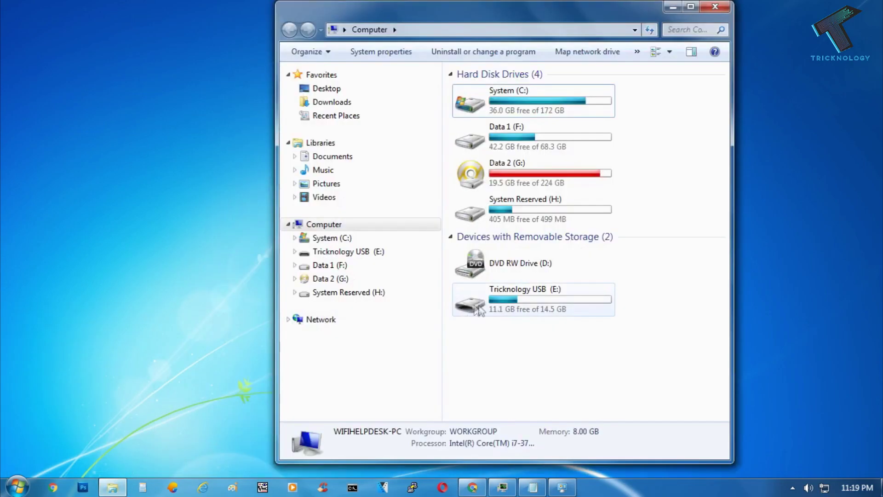
{"action": "right_click", "coordinate": [585, 375]}
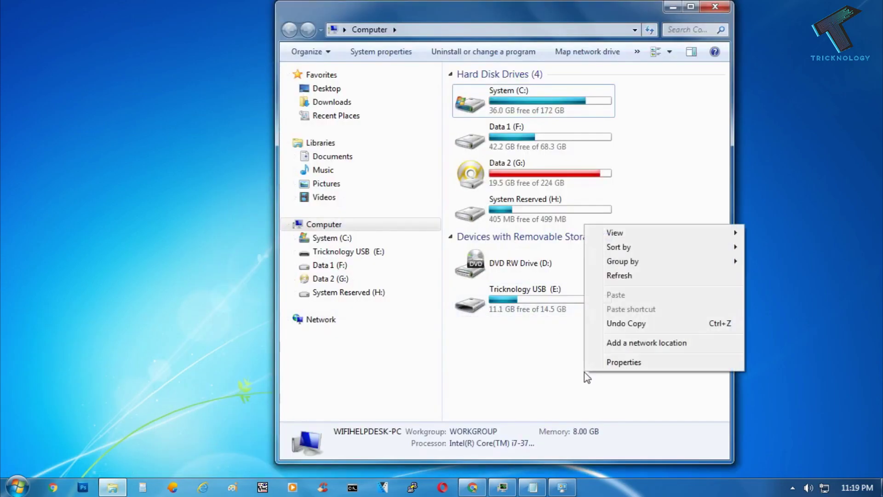
{"action": "left_click", "coordinate": [628, 362]}
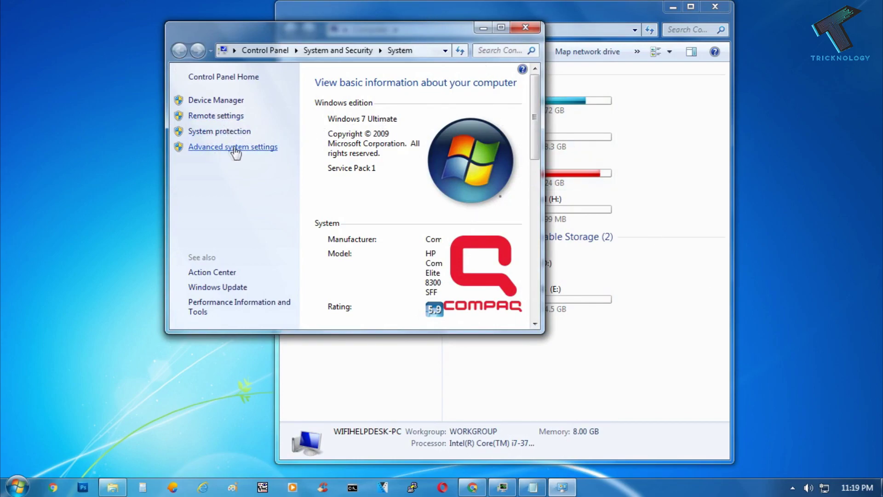
Open the Advanced tab of Performance Options from Advanced system settings, showing 8066 MB paging total.
{"action": "left_click", "coordinate": [261, 154]}
{"action": "left_click_drag", "start_coordinate": [235, 86], "coordinate": [424, 121]}
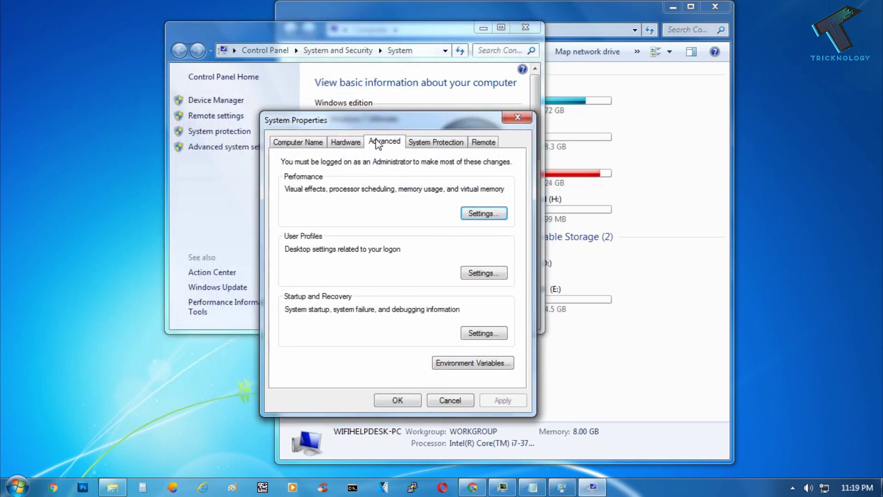
{"action": "left_click", "coordinate": [485, 213]}
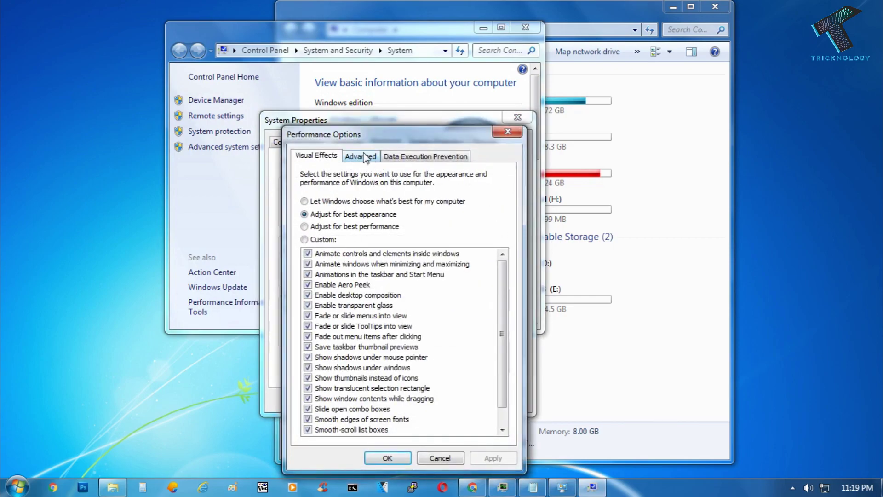
{"action": "left_click", "coordinate": [367, 159]}
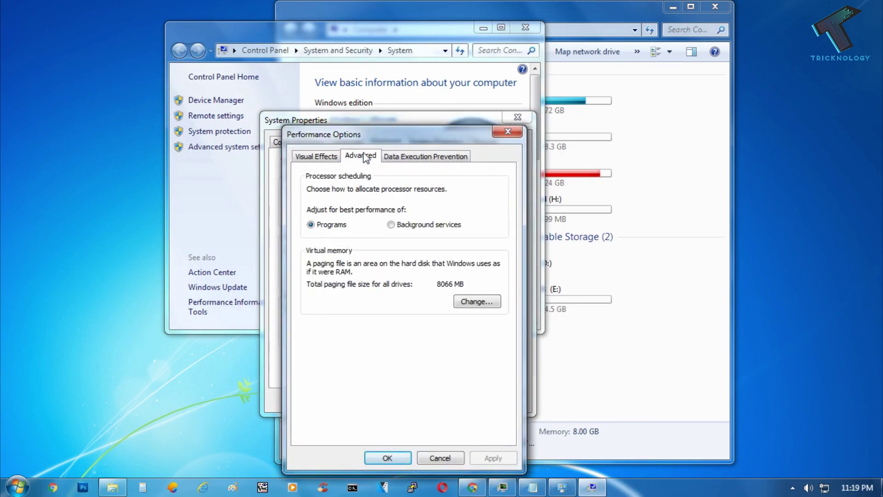
Set drive C: to a custom 8000–8000 MB paging file and acknowledge the restart notice.
{"action": "left_click", "coordinate": [479, 304]}
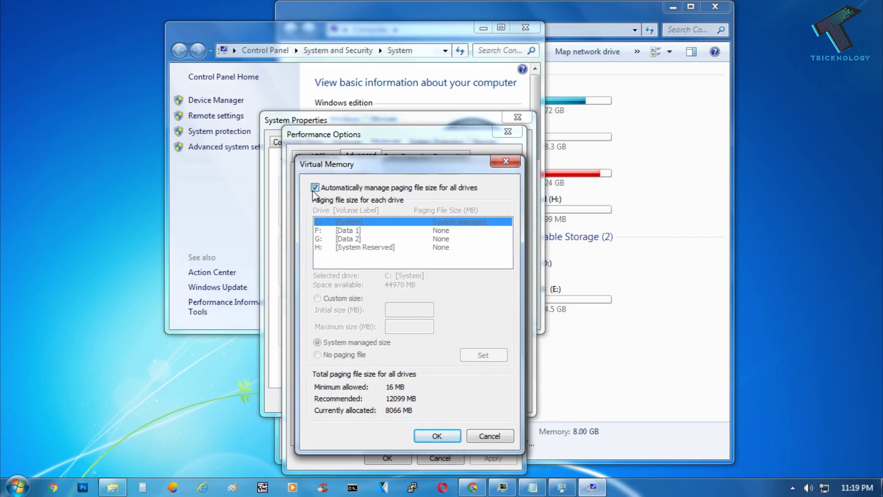
{"action": "left_click", "coordinate": [315, 188]}
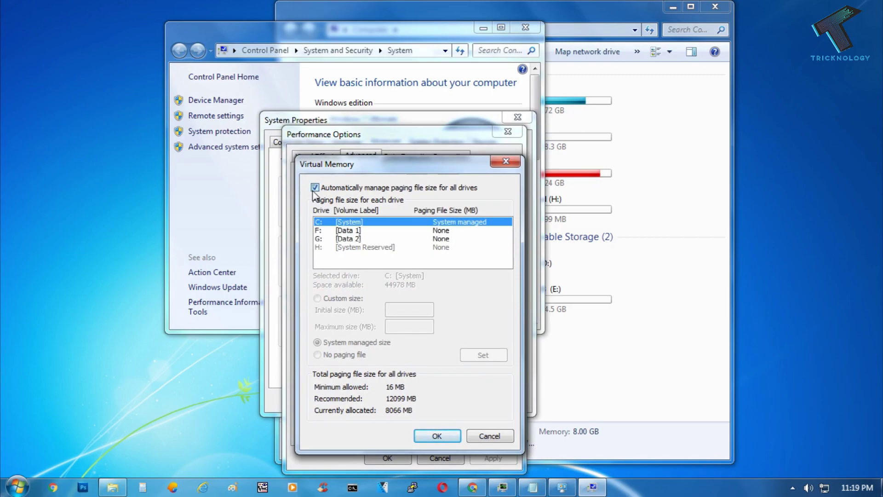
{"action": "left_click", "coordinate": [319, 299]}
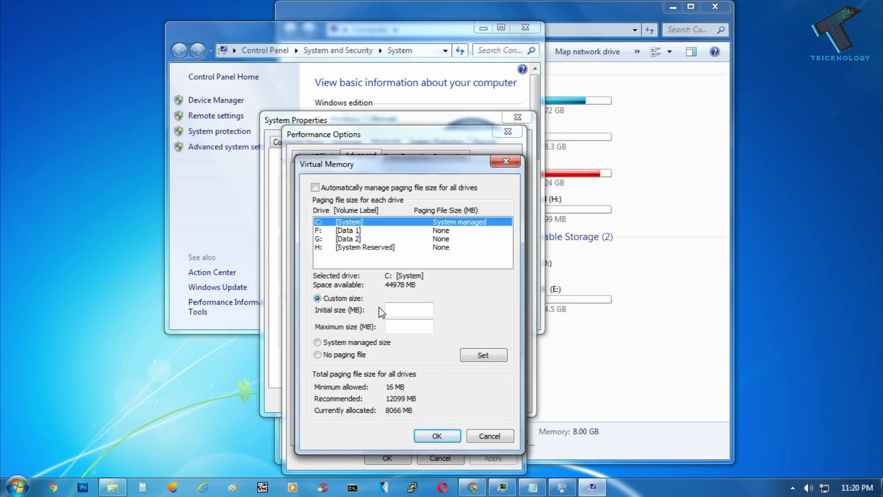
{"action": "left_click", "coordinate": [408, 310]}
{"action": "type", "text": "8000"}
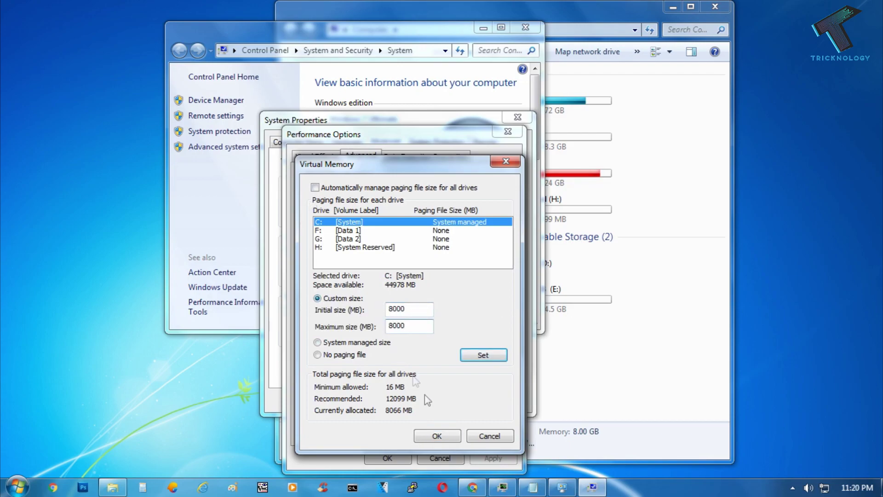
{"action": "left_click", "coordinate": [482, 356]}
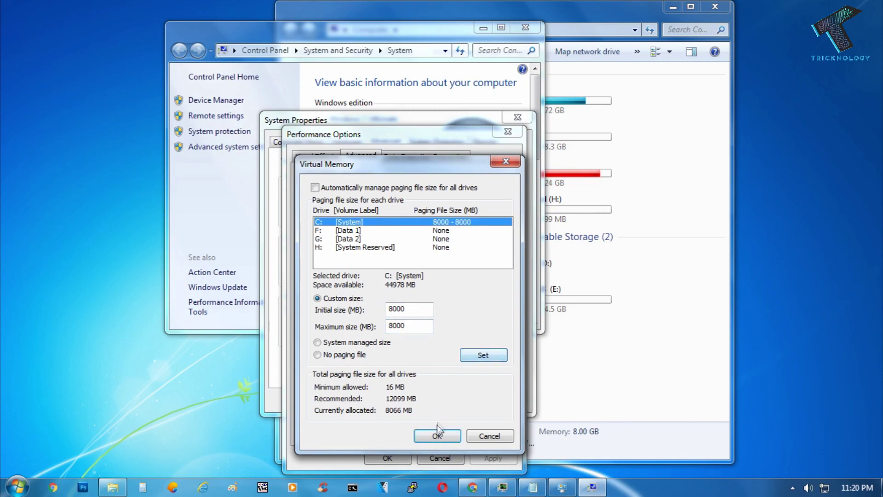
{"action": "left_click", "coordinate": [437, 437]}
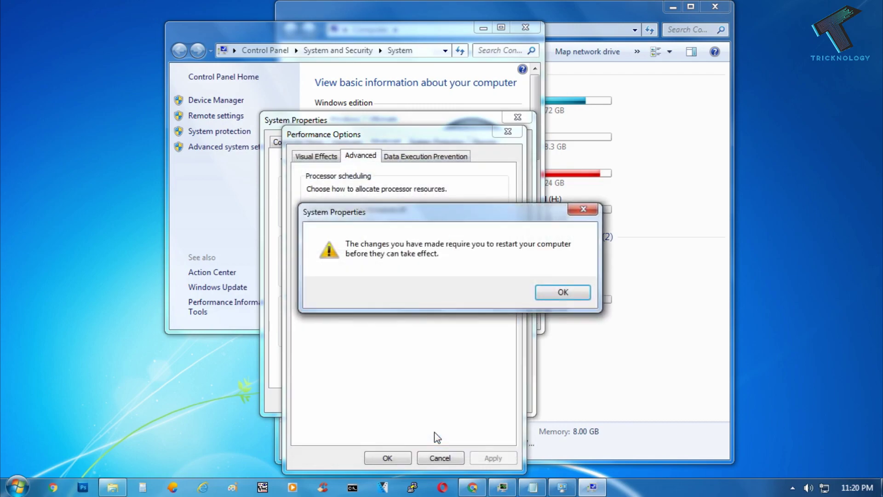
{"action": "left_click", "coordinate": [584, 298]}
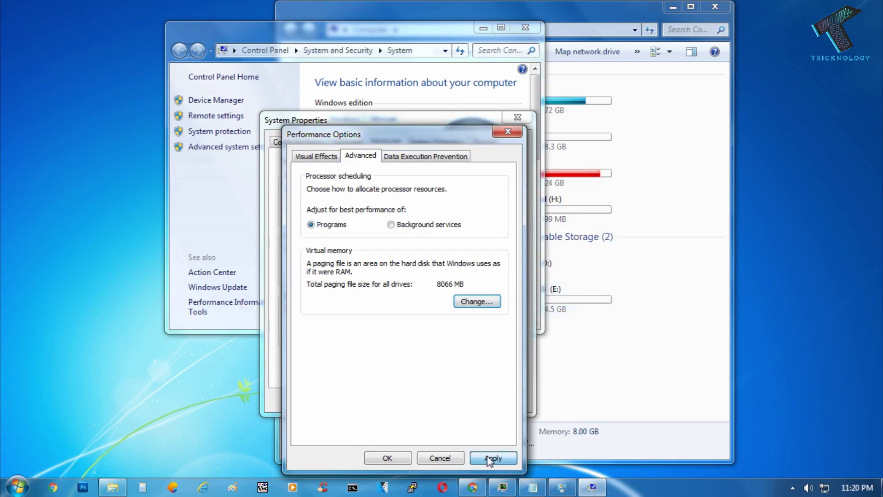